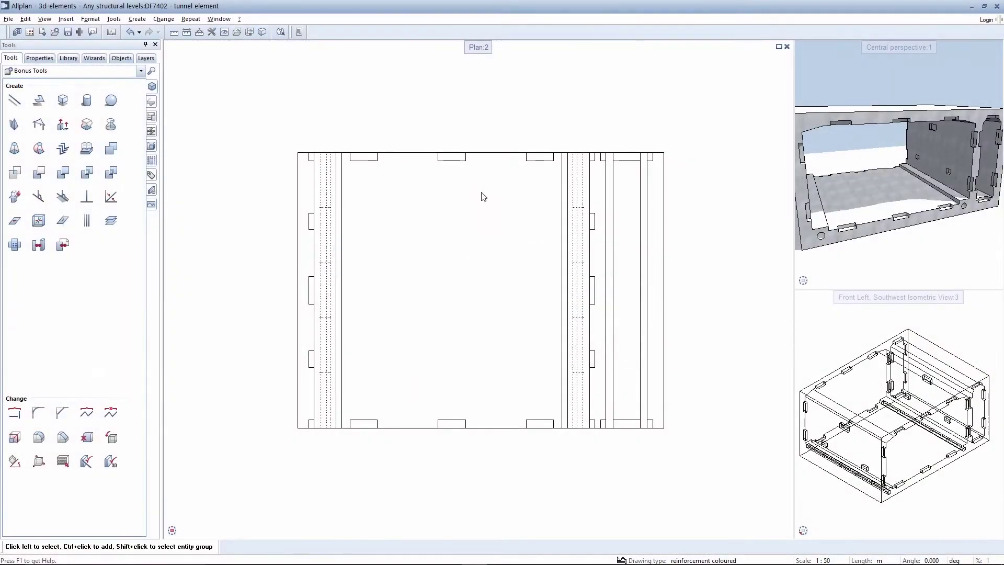
Step: Try to create the Quantities.rdlc report for the unconverted tunnel element
right_click(483, 196)
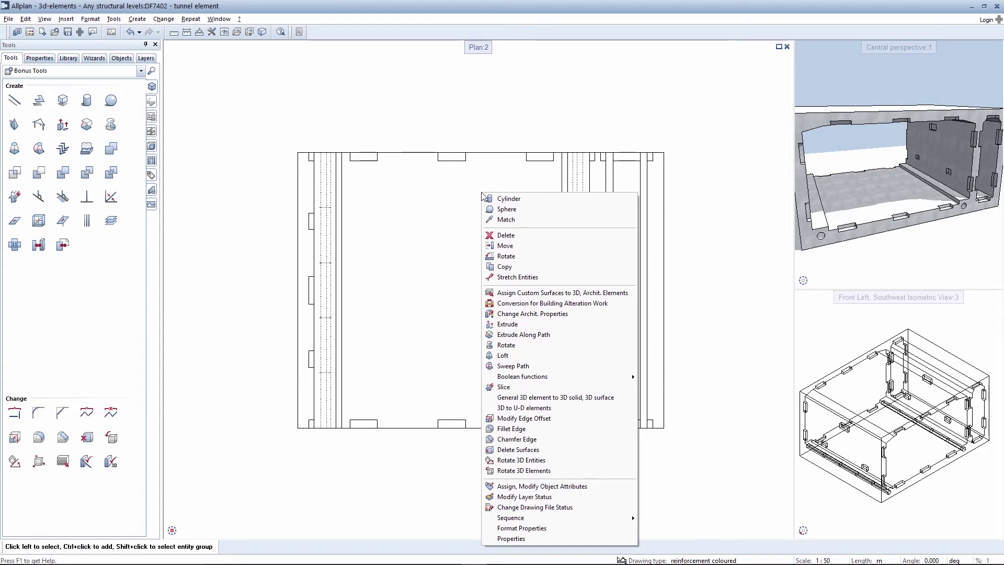
left_click(299, 32)
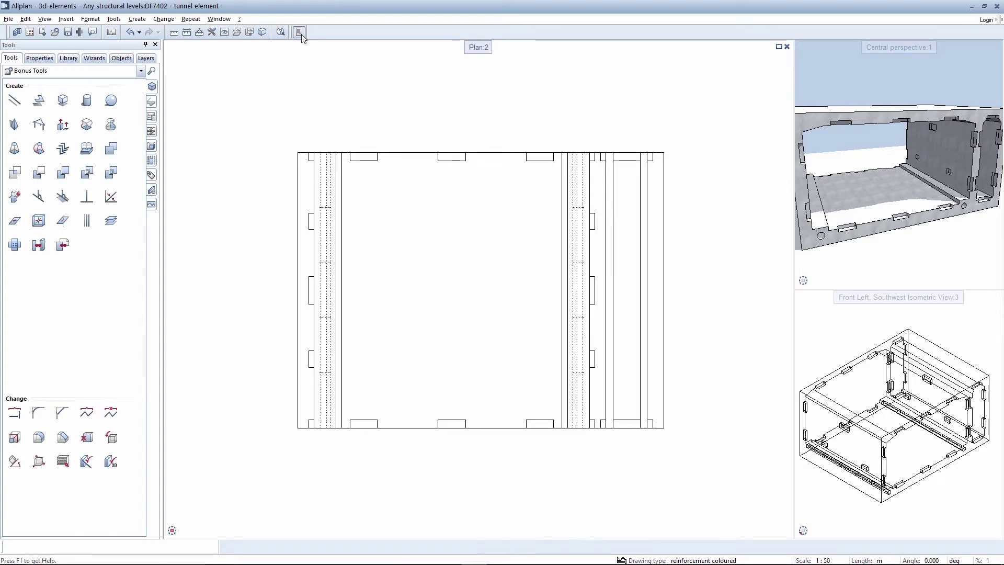
left_click(453, 227)
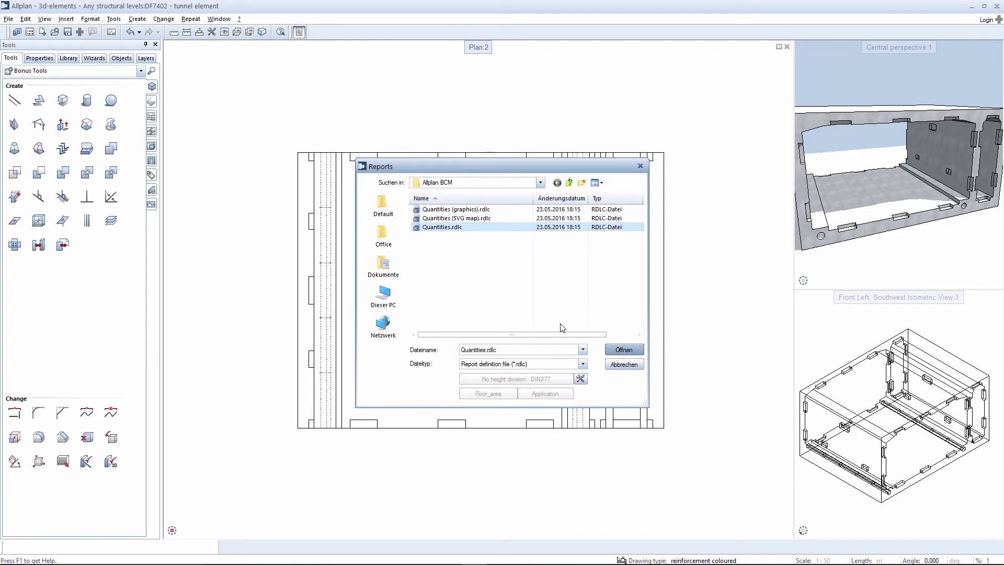
left_click(624, 349)
left_click(350, 83)
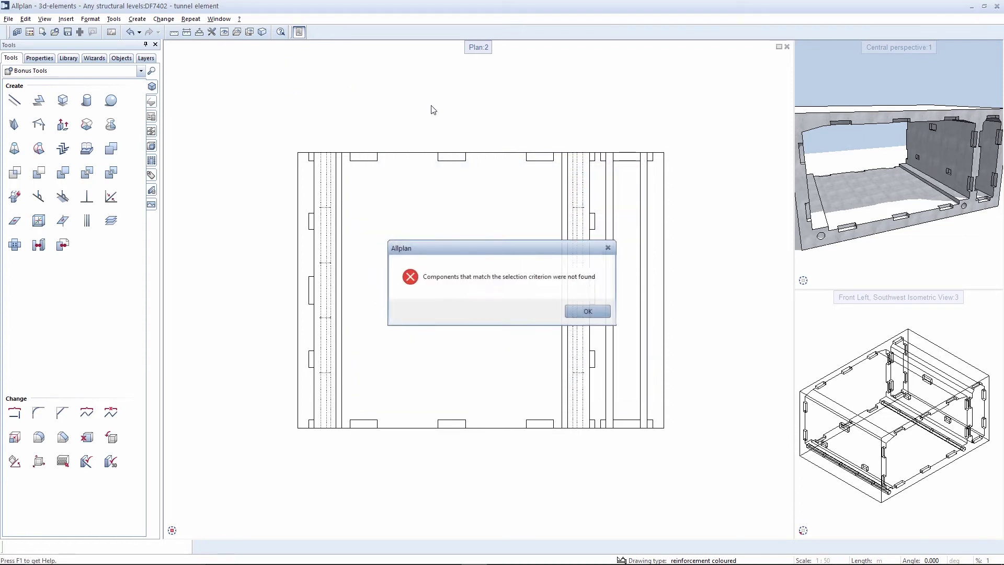
left_click(595, 312)
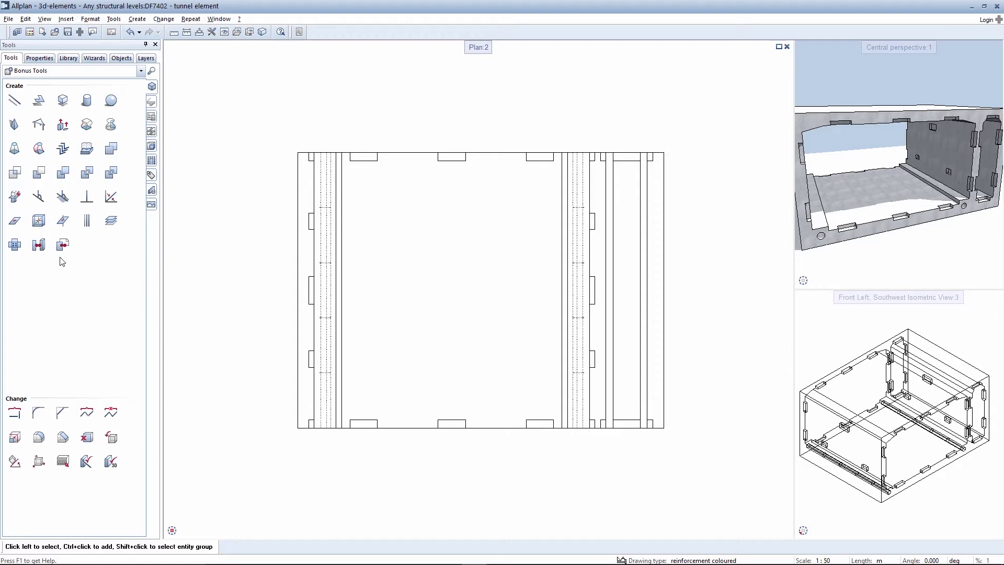
Step: Convert the whole tunnel model from 3D elements to user-defined architectural elements using the 3D to U-D elements mode
left_click(38, 246)
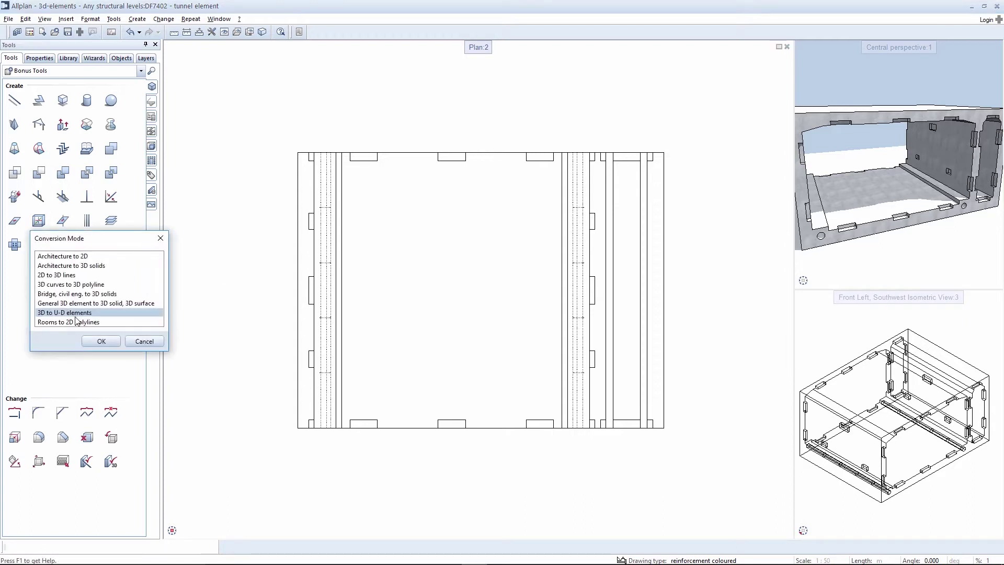
left_click(92, 341)
key("ctrl+a")
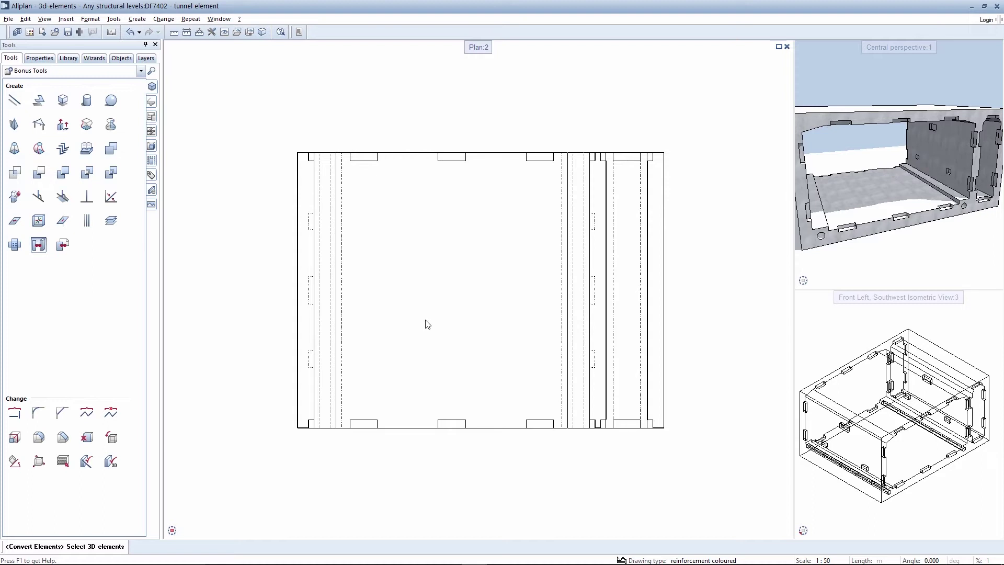
key("Escape")
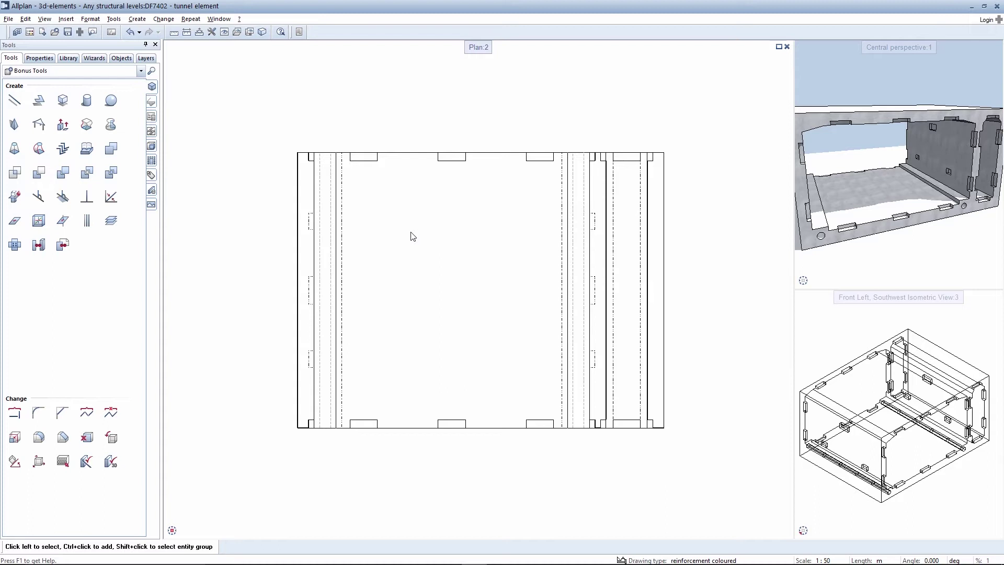
Step: Change the tunnel element's architectural properties to trade Concreting work and material Concrete, and apply them
right_click(339, 240)
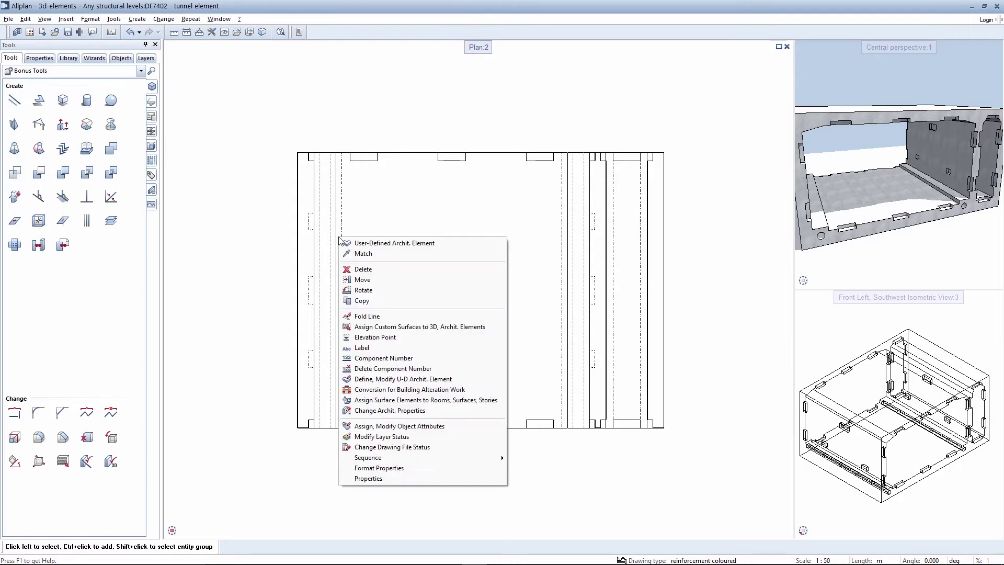
left_click(388, 411)
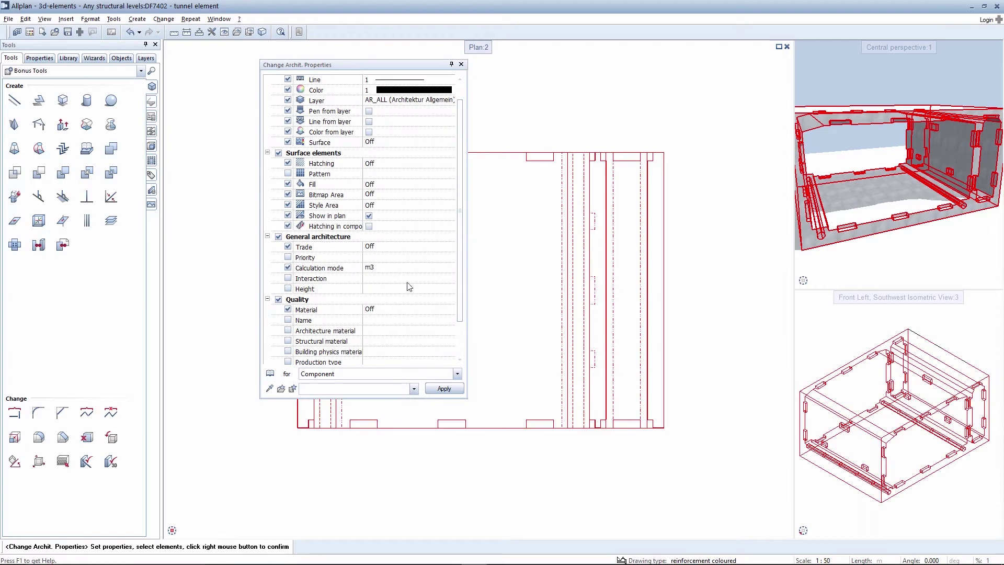
left_click(411, 247)
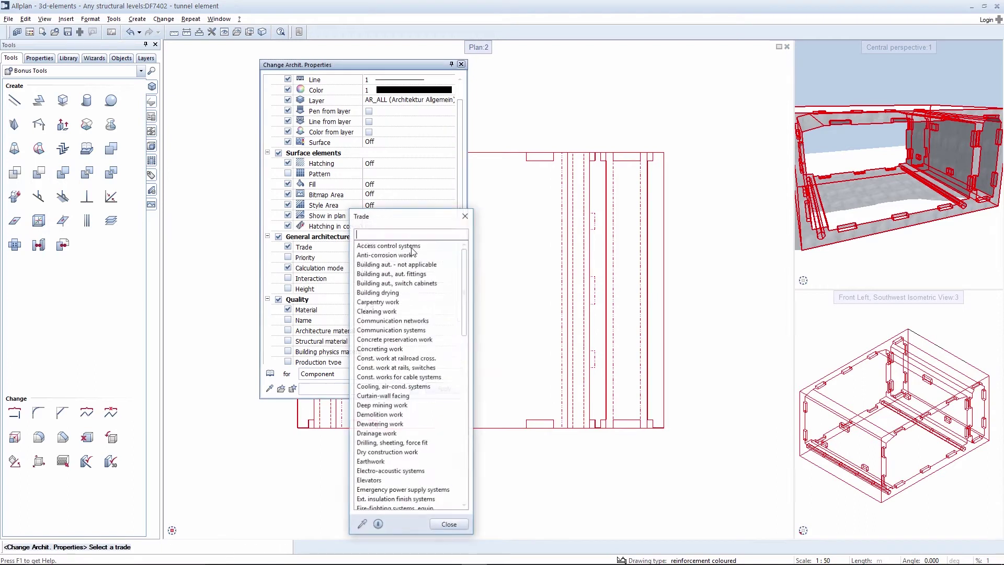
left_click(394, 349)
left_click(399, 310)
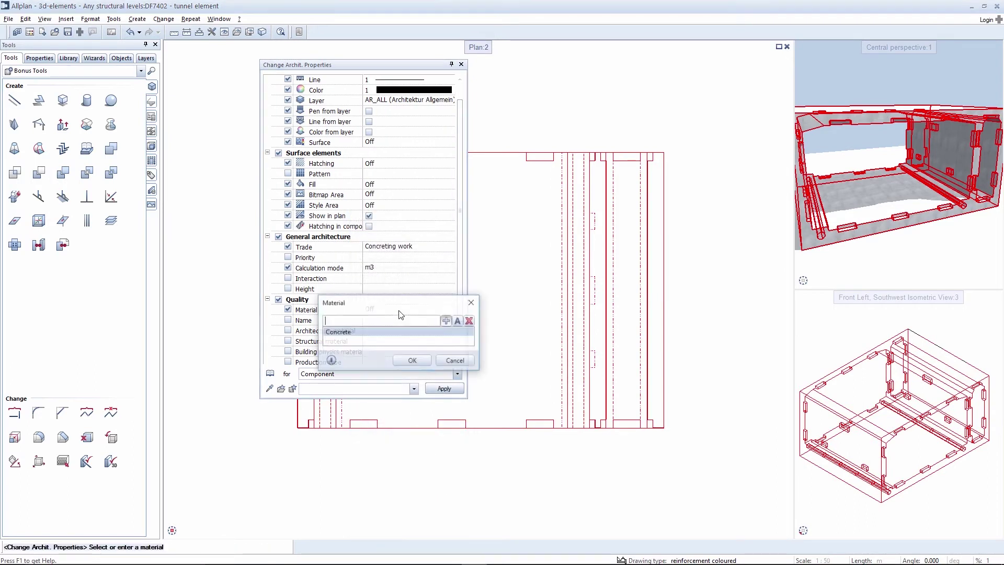
double_click(362, 337)
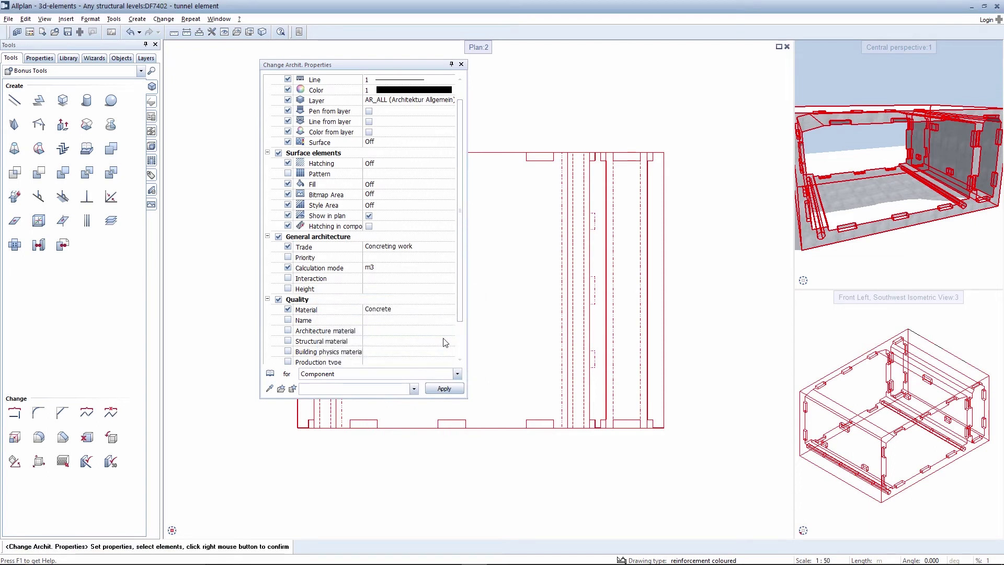
left_click(442, 389)
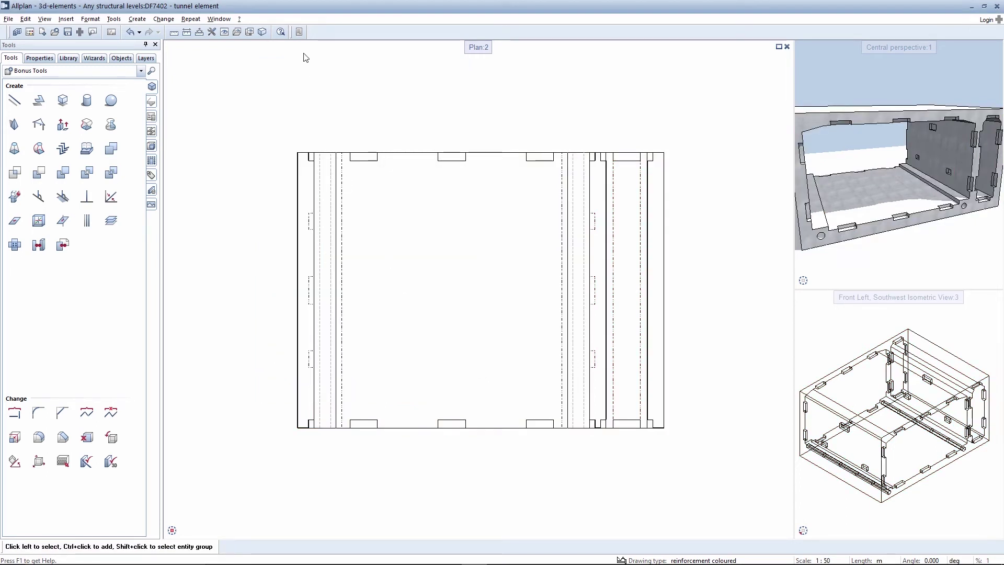
Step: Create the Quantities.rdlc report for the entire tunnel element, check the concrete quantity and close the report
left_click(299, 32)
double_click(429, 227)
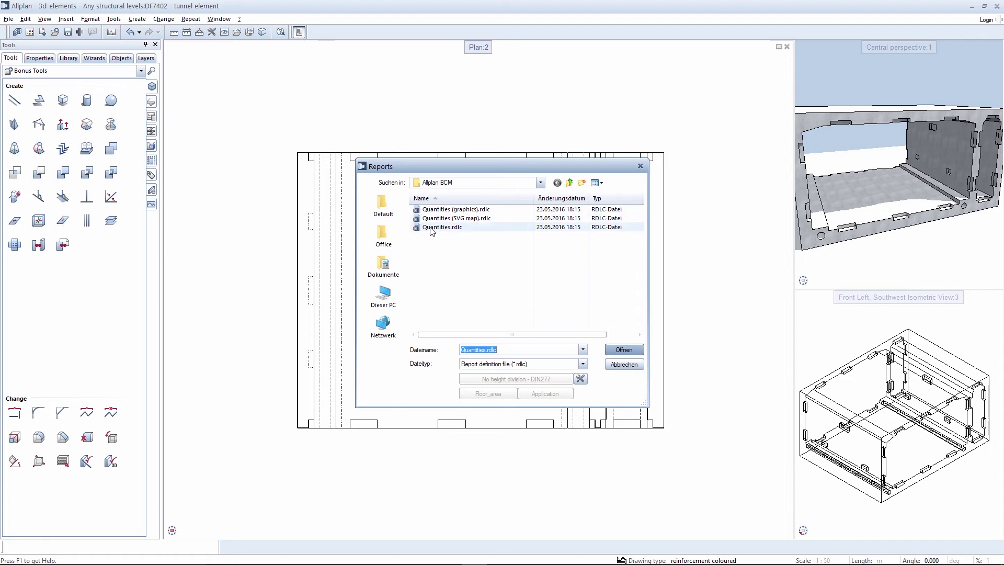
left_click_drag(270, 133, 740, 449)
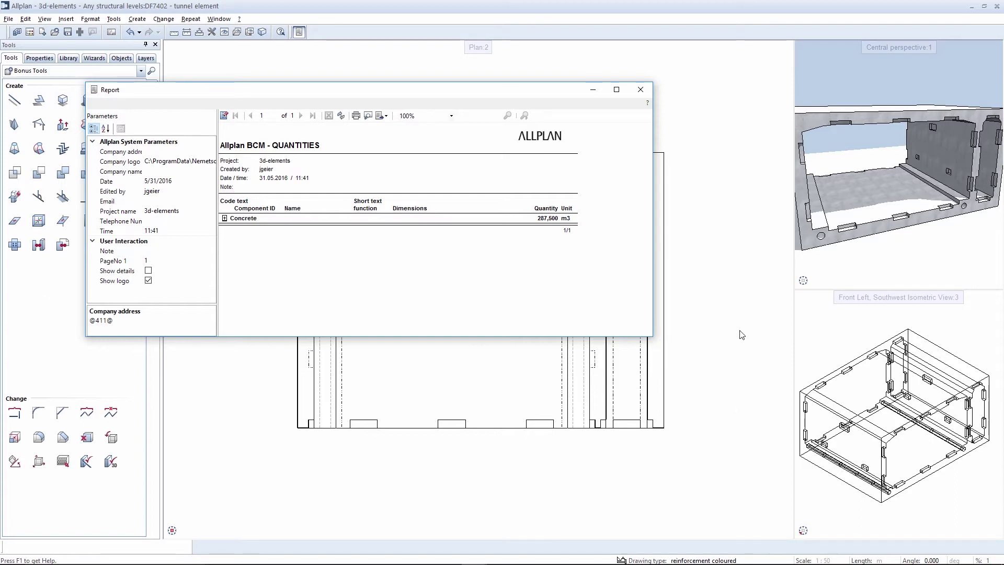
left_click(641, 91)
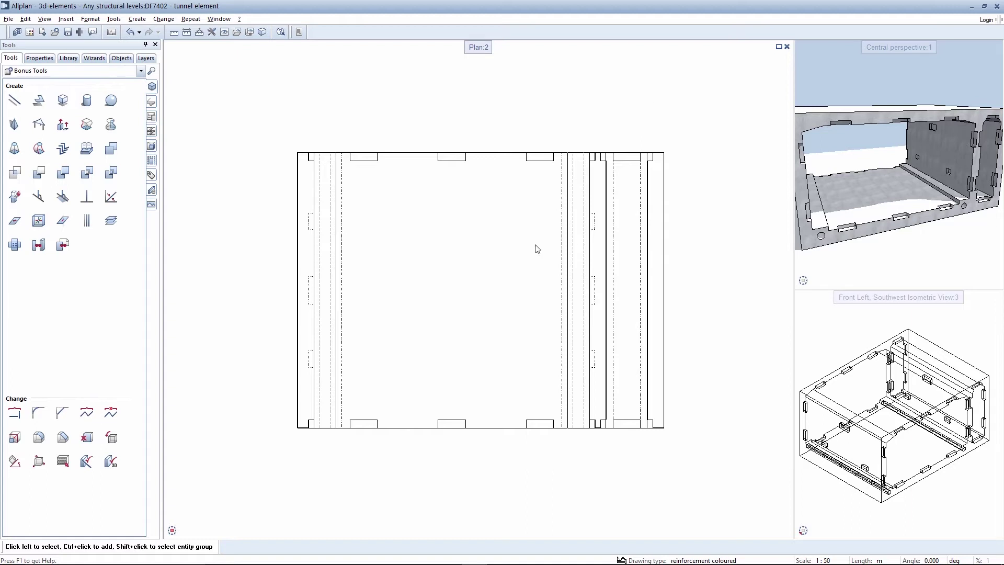
Step: Fill the tunnel element's section surfaces with style area 301 concrete reinforced, choosing the 0.50 pen for its section edges
double_click(565, 255)
left_click_drag(361, 70, 302, 66)
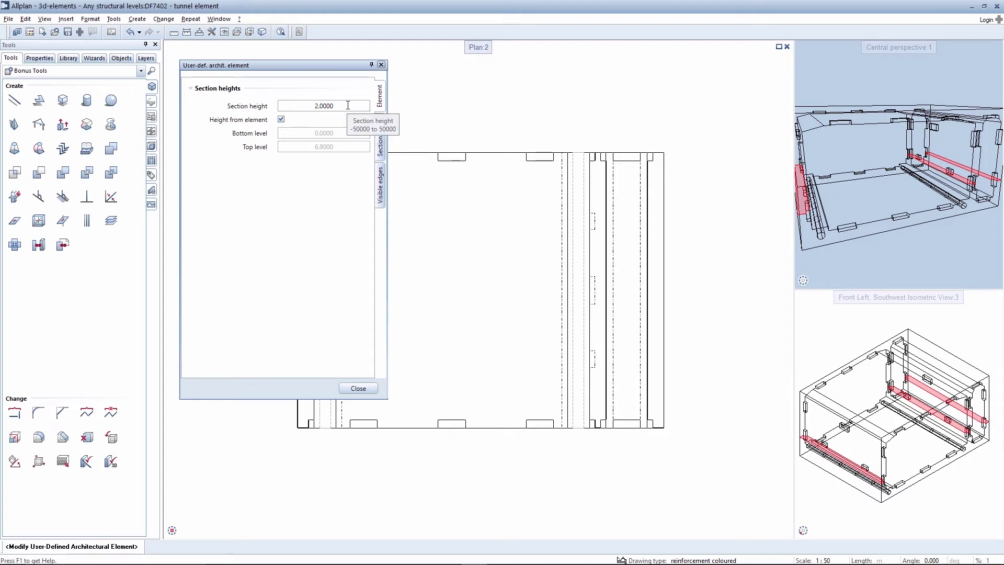
left_click(380, 137)
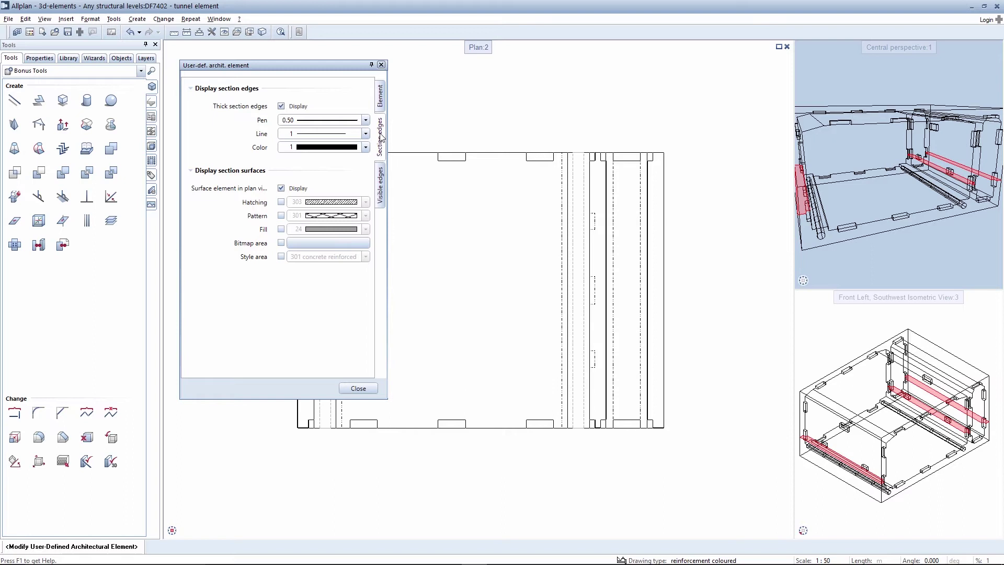
left_click(296, 124)
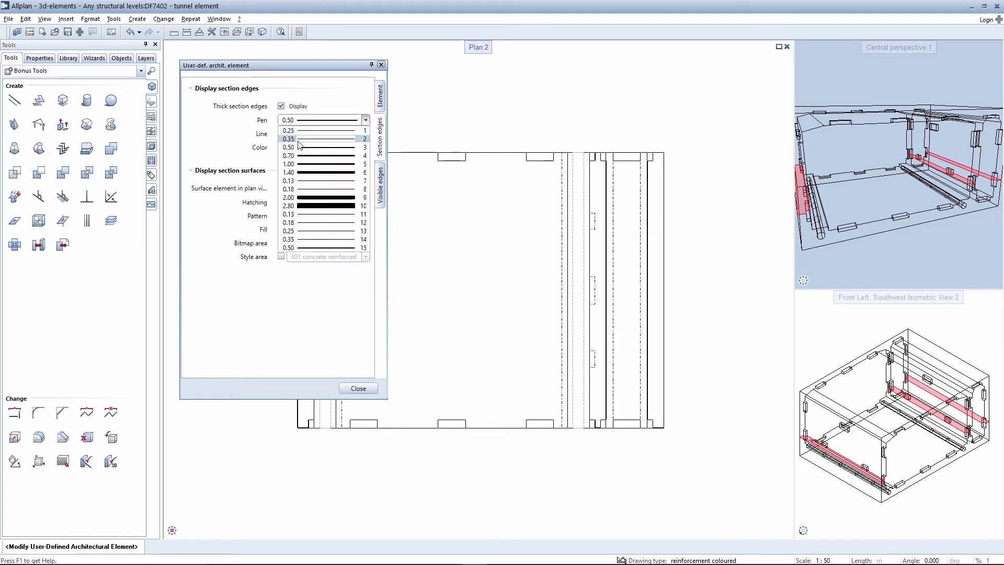
left_click(299, 148)
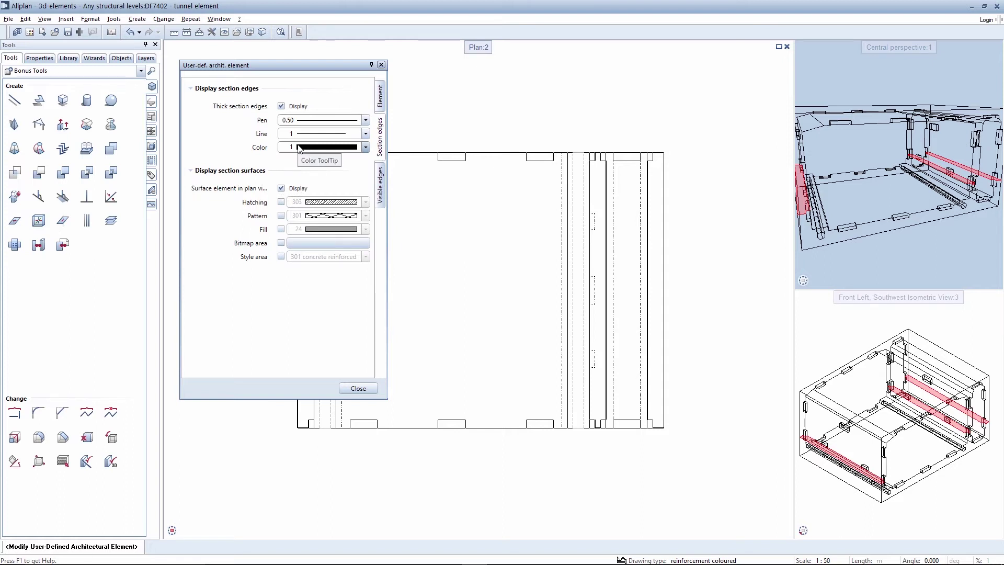
left_click(281, 256)
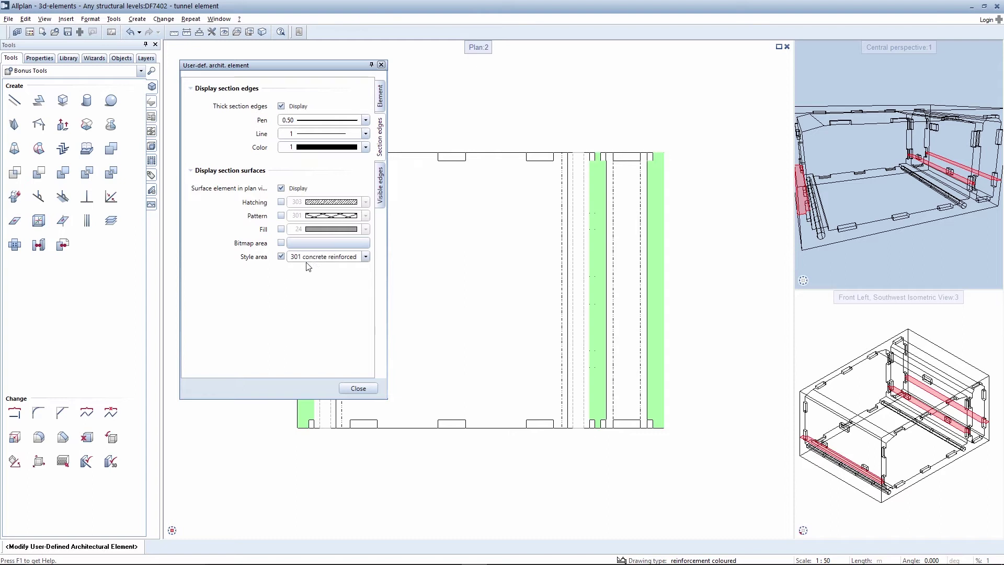
left_click(385, 198)
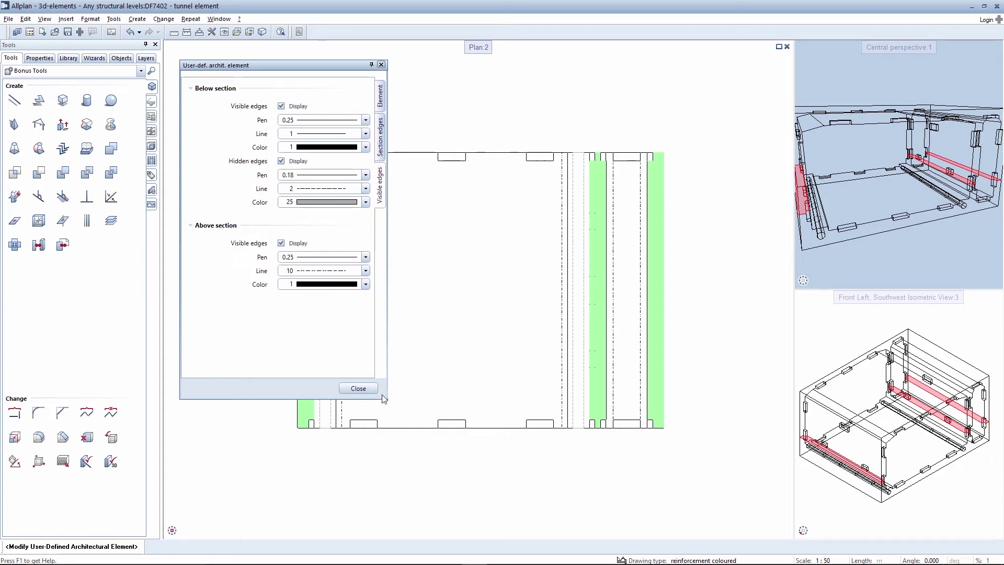
left_click(358, 389)
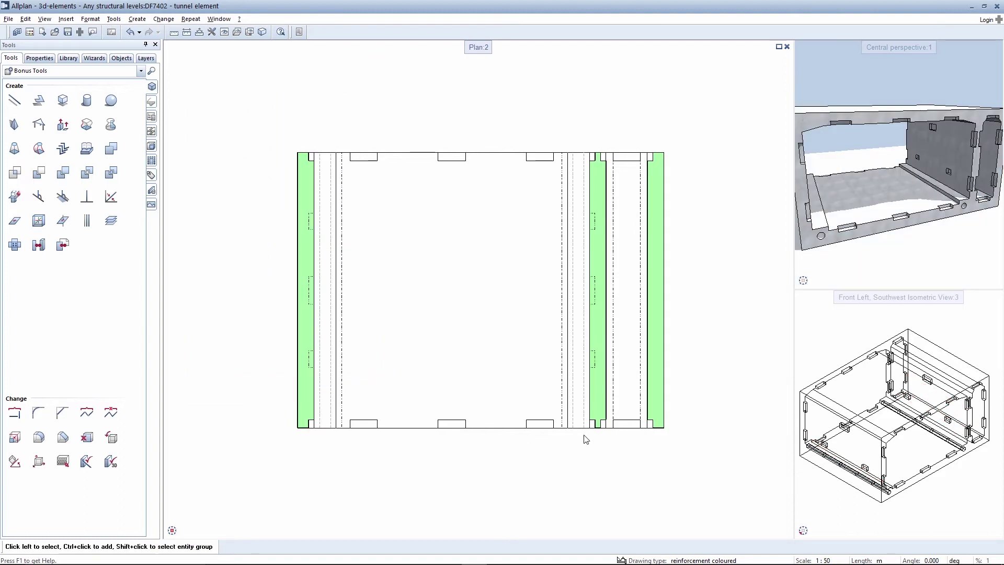
Step: Examine the plan display of cut, visible and hidden edges at the lower ends of the inner and outer walls
scroll(628, 407, "up", 3)
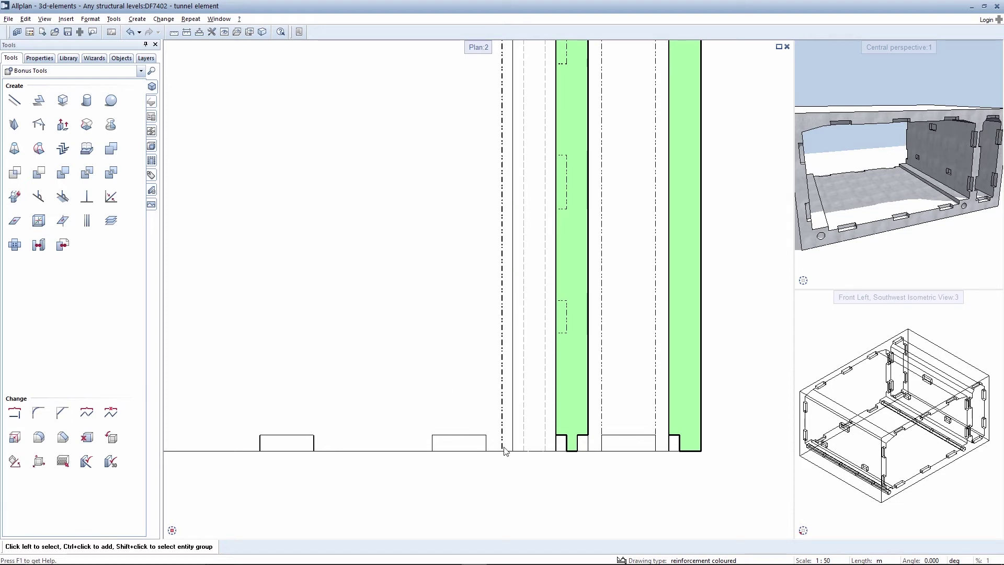
scroll(543, 471, "up", 2)
middle_click_drag(661, 408, 546, 385)
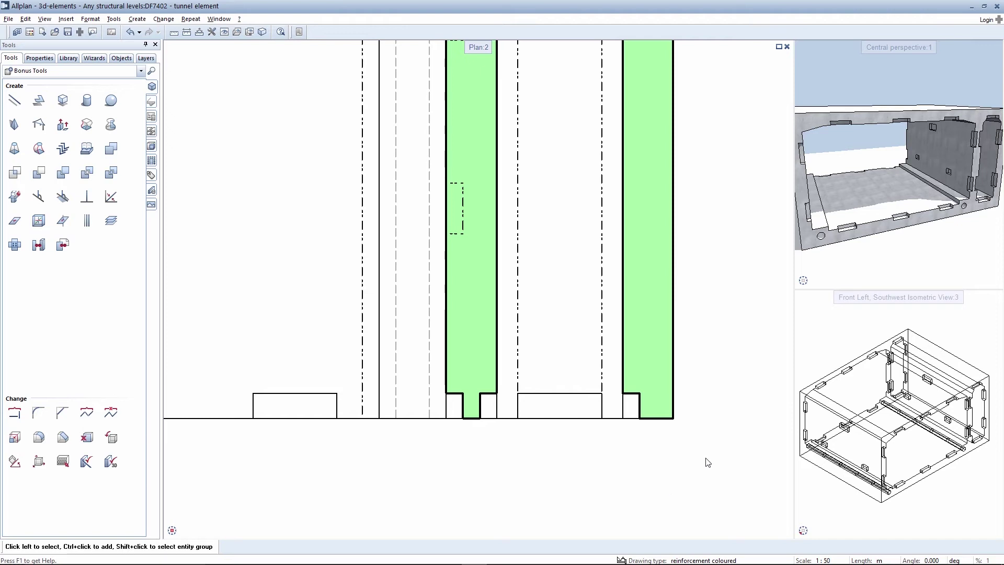
Step: In the isometric view, extrude a rectangular opening through the inner tunnel wall, starting at a 3 m offset in y from the wall's corner
left_click_drag(881, 302, 567, 240)
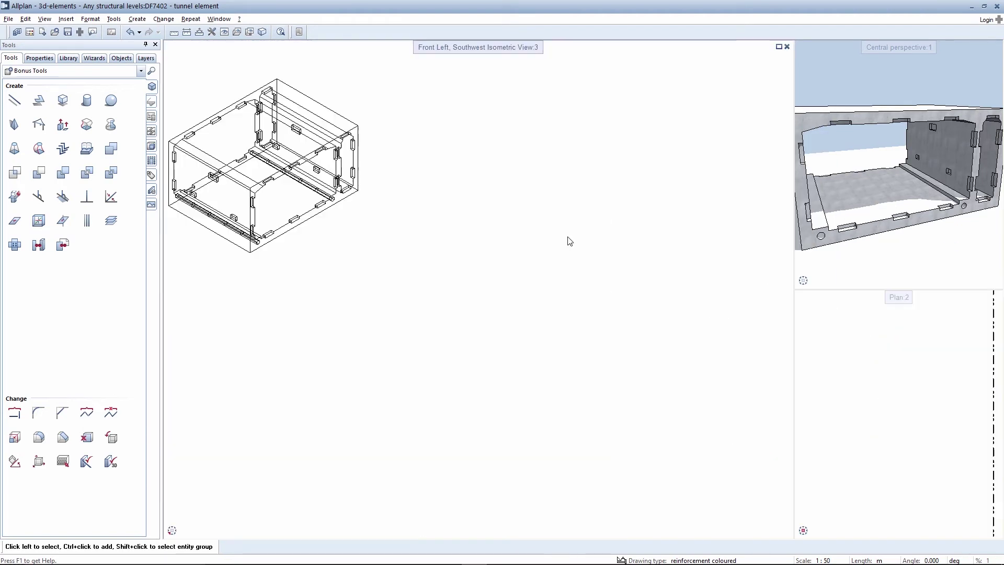
scroll(480, 242, "up", 3)
scroll(460, 230, "up", 2)
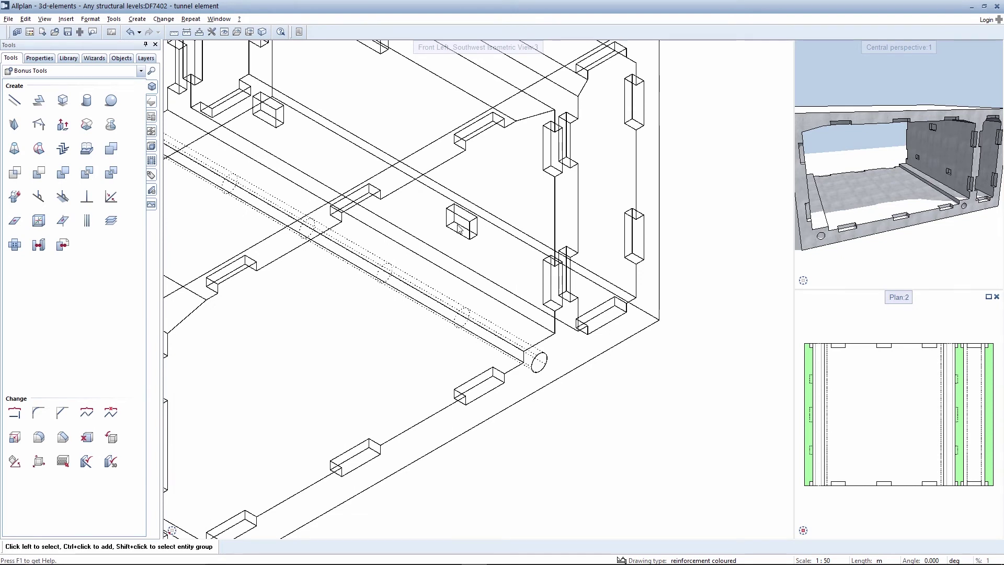
middle_click_drag(240, 73, 327, 120)
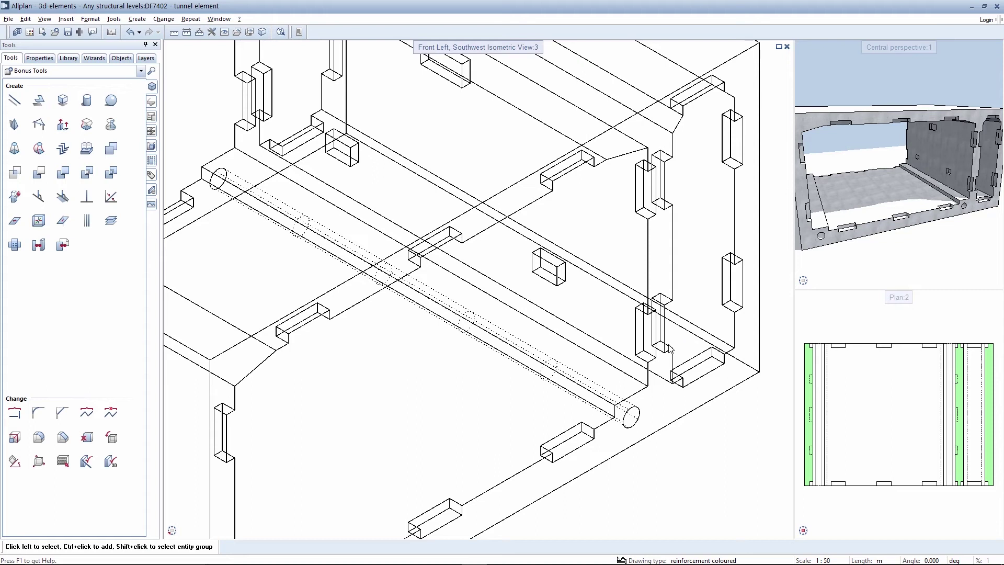
left_click(63, 125)
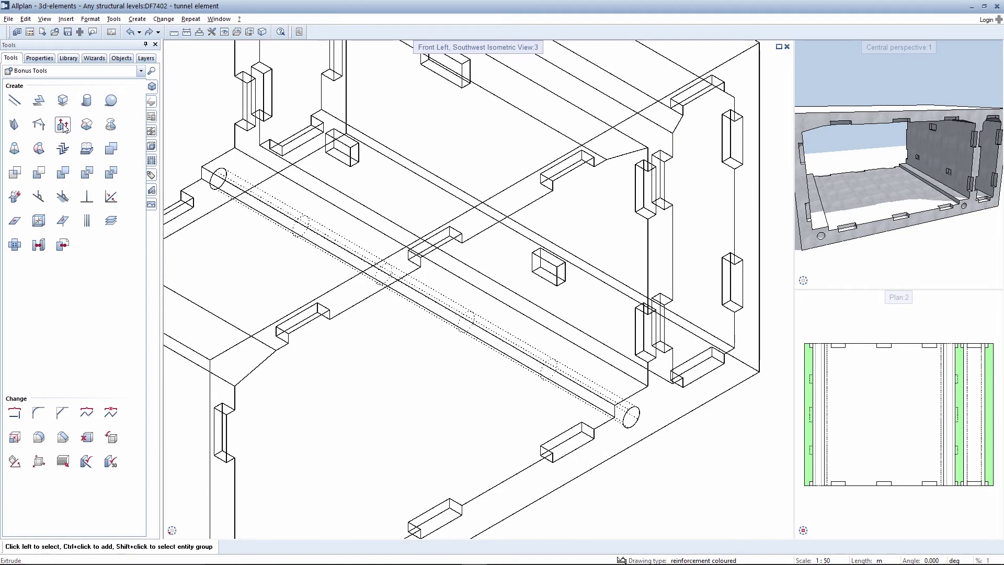
left_click(587, 317)
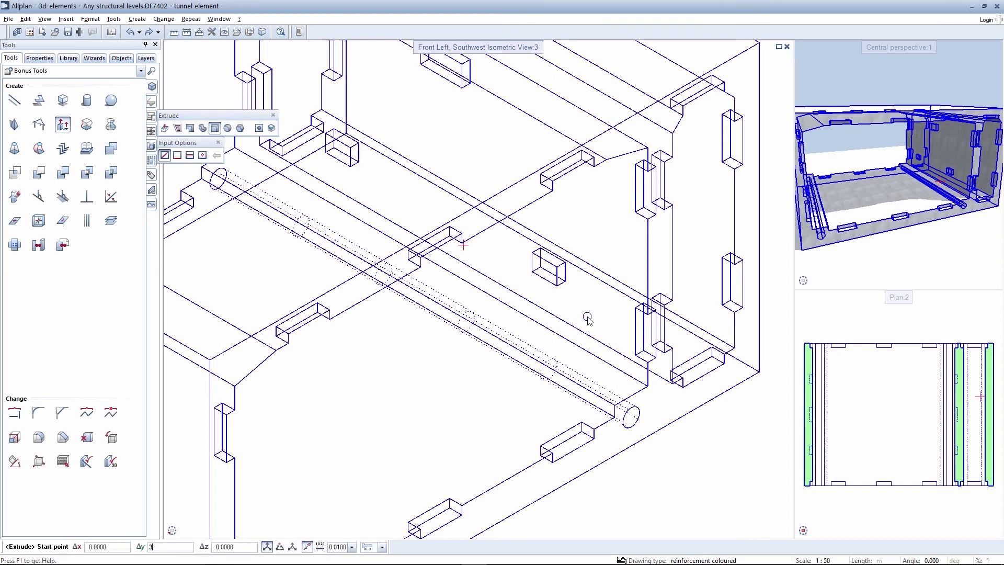
left_click(650, 391)
left_click(717, 456)
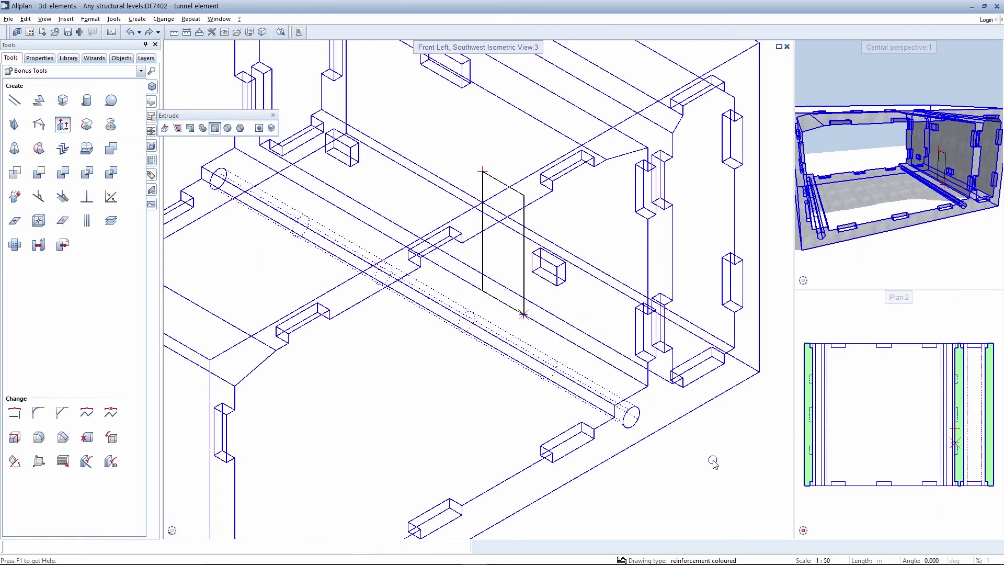
left_click(683, 351)
key("Escape")
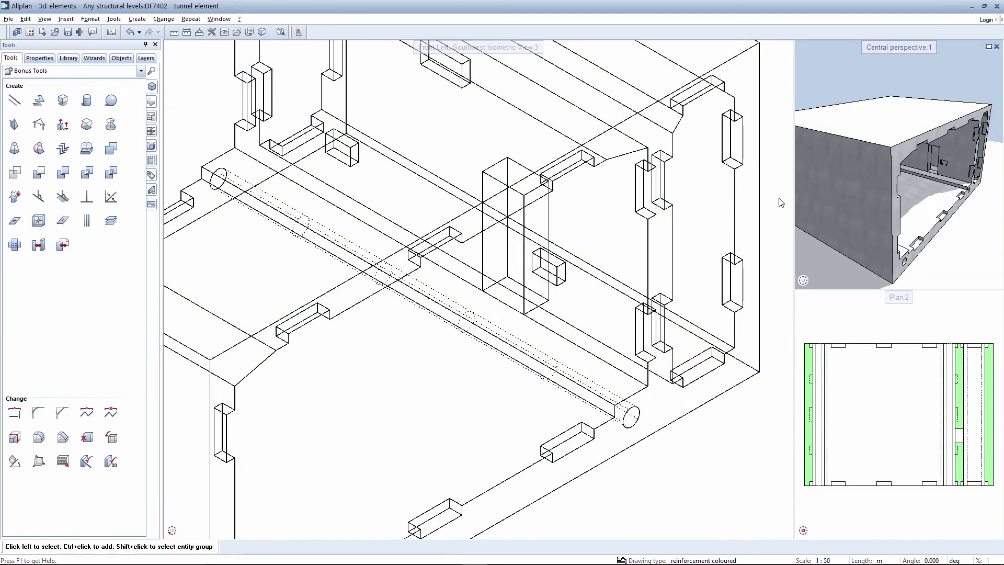
Step: Inspect the new wall opening in the perspective view and in the full plan view
left_click_drag(946, 166, 875, 132)
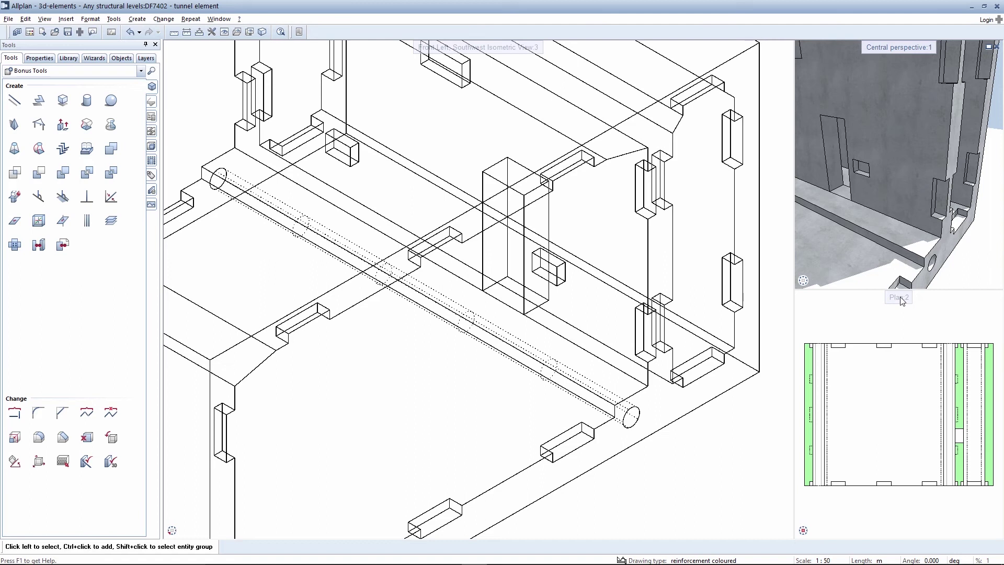
left_click(505, 222)
left_click(186, 528)
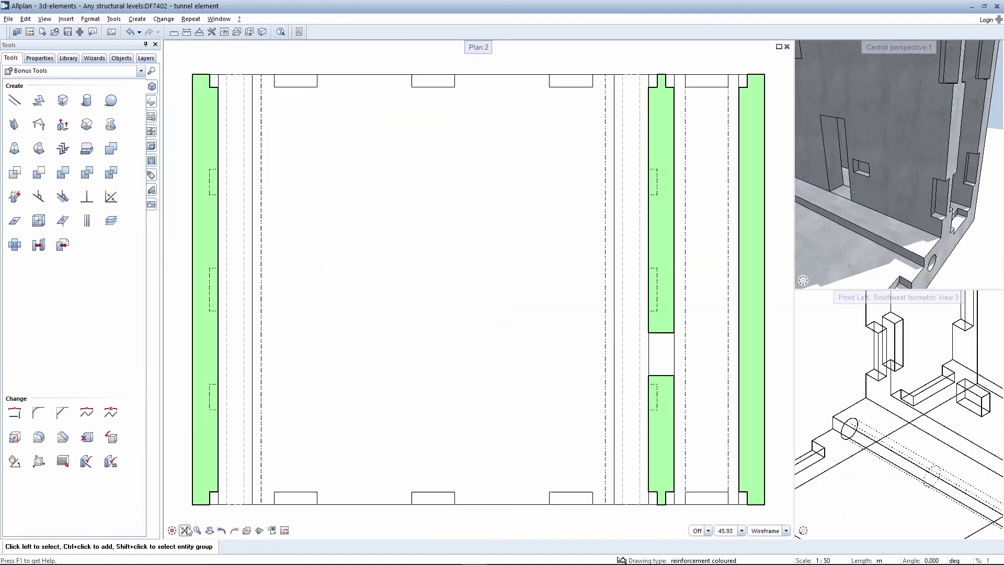
Step: Set the tunnel element's section height to 5 m and turn off taking the height from the element
scroll(650, 341, "up", 3)
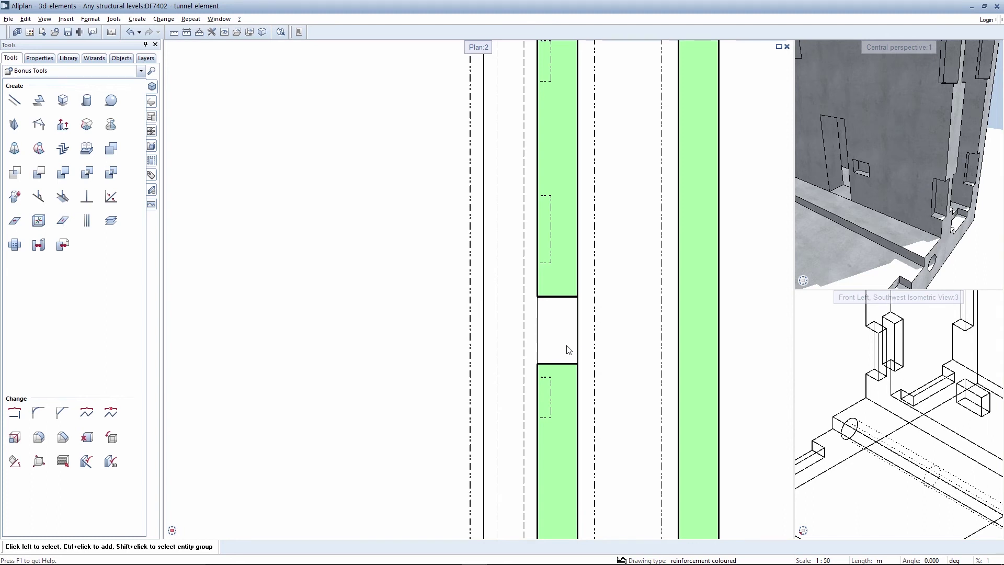
scroll(568, 349, "down", 5)
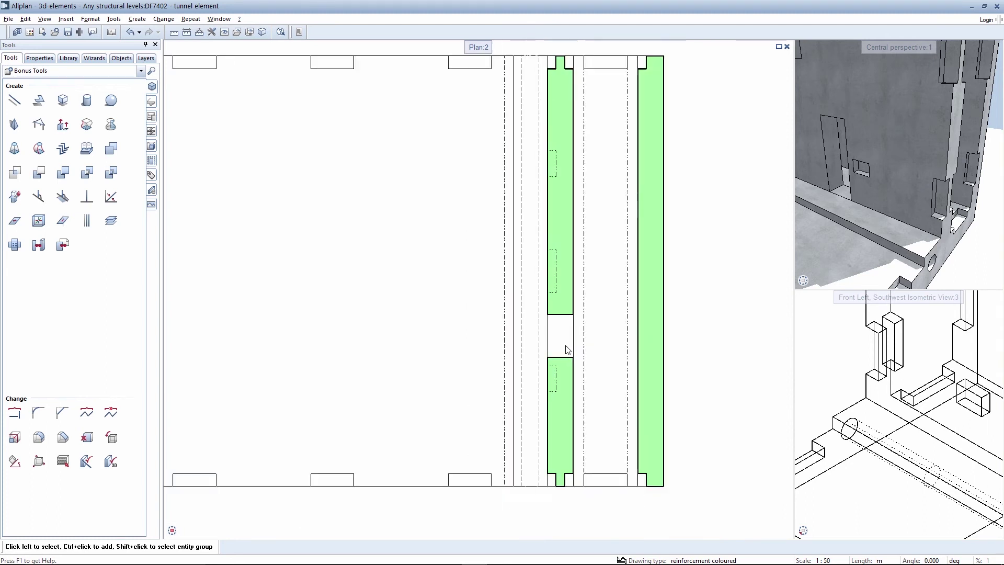
left_click(803, 530)
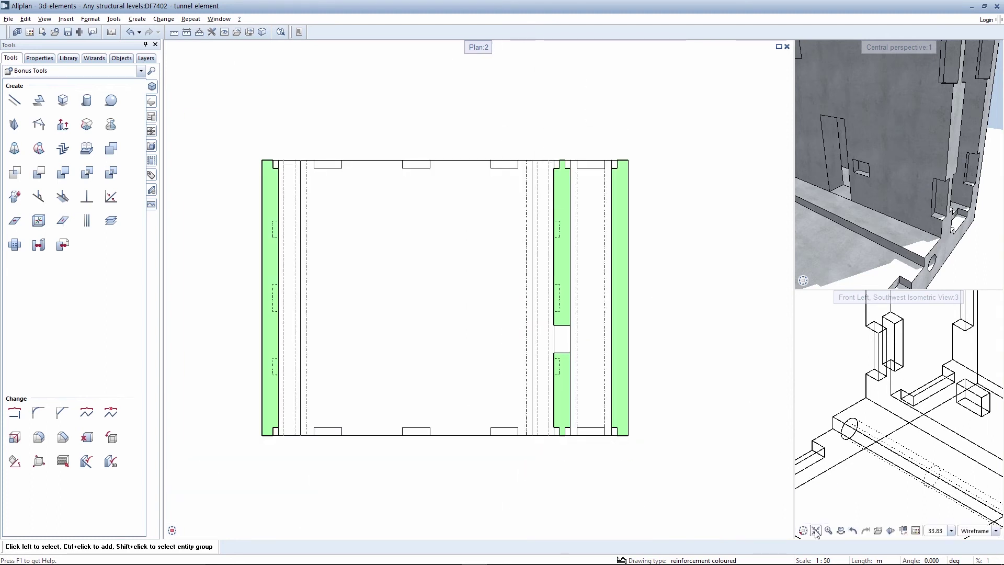
double_click(608, 283)
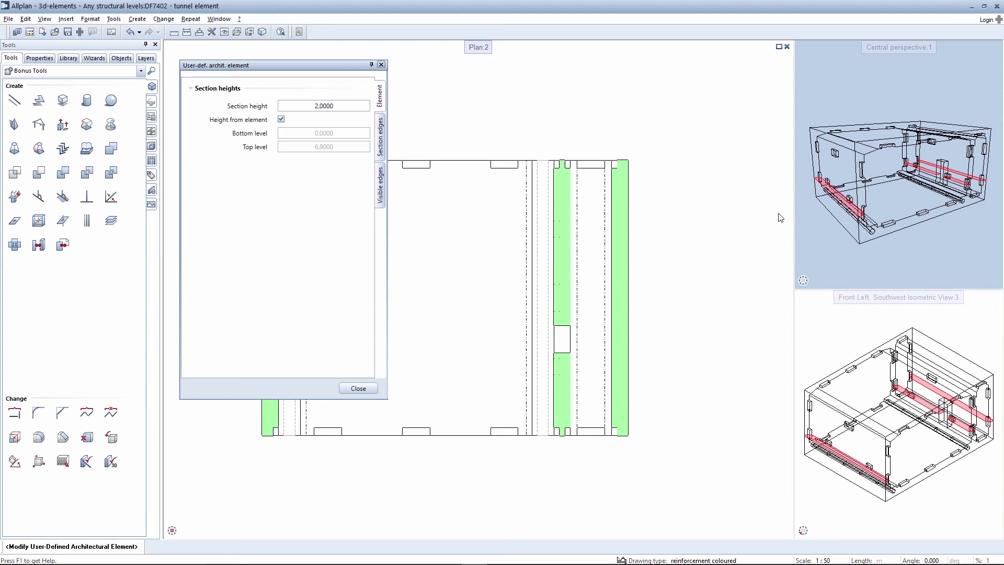
left_click(350, 107)
type("3")
key("Return")
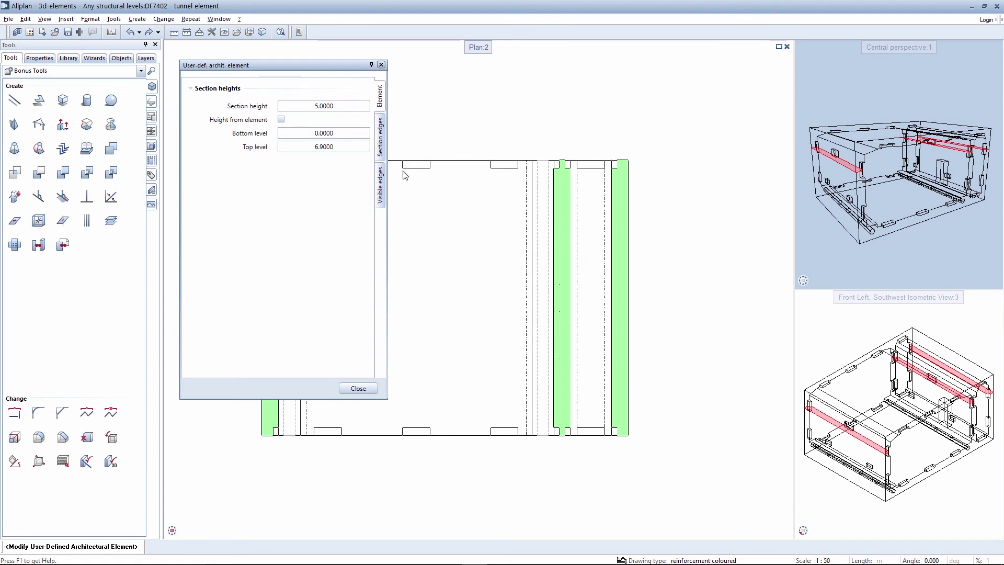
Step: Set the top level of the tunnel element's section range to 5.3 m and close its settings
double_click(349, 146)
type("5.3")
key("Return")
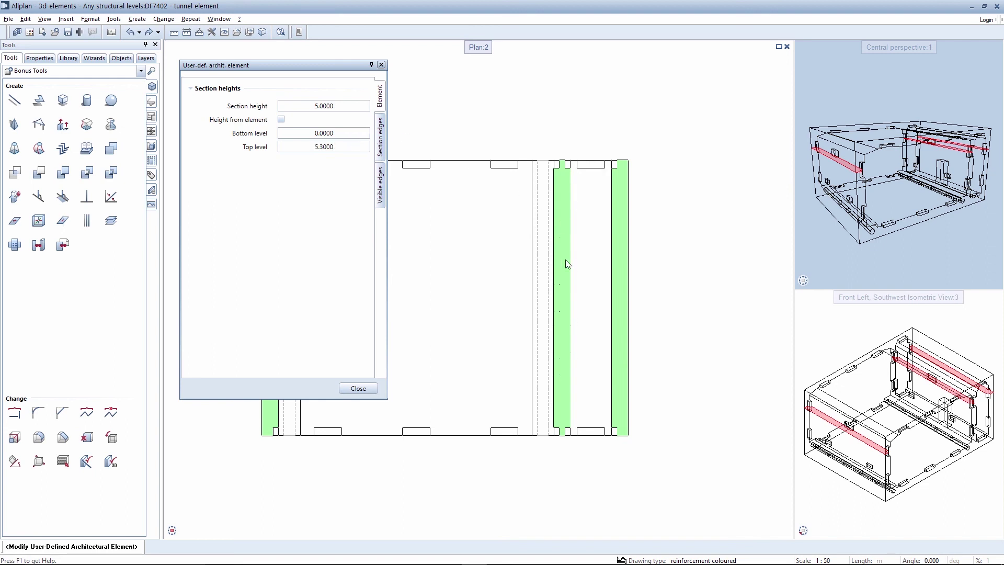
left_click(358, 389)
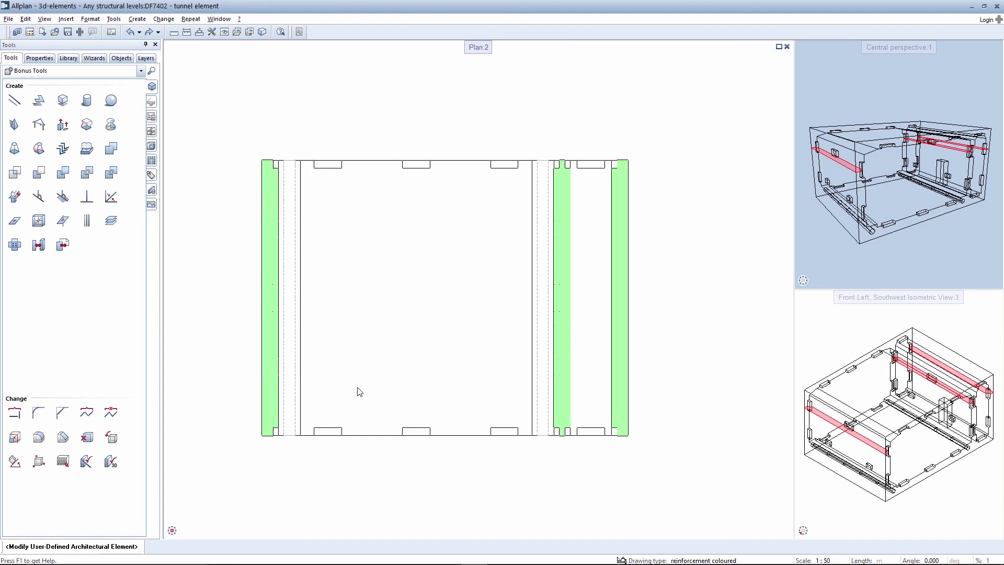